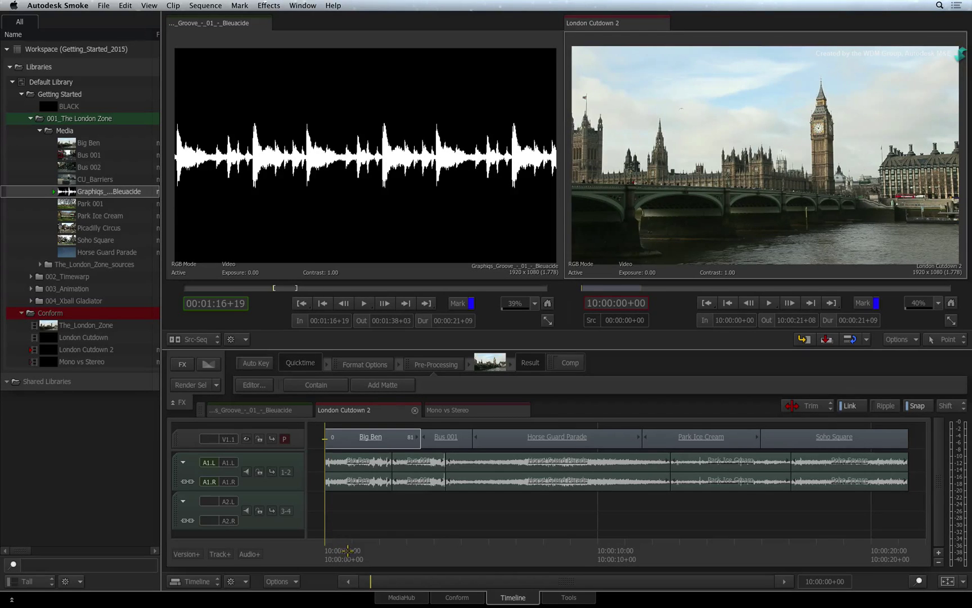
Step: Preview the Soho Square shot and toggle the A1 audio track selection on and off
drag(349, 550, 298, 528)
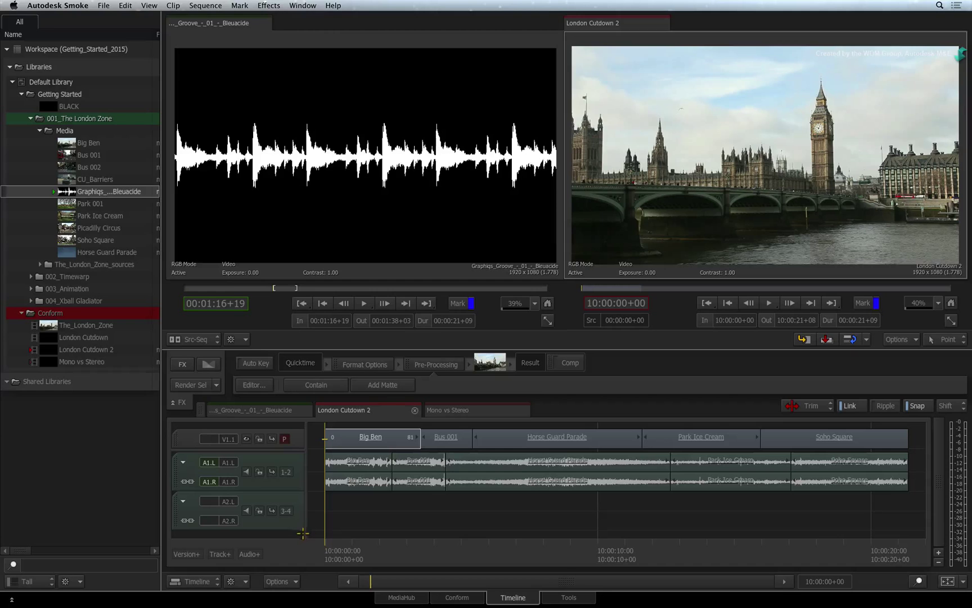
click(176, 471)
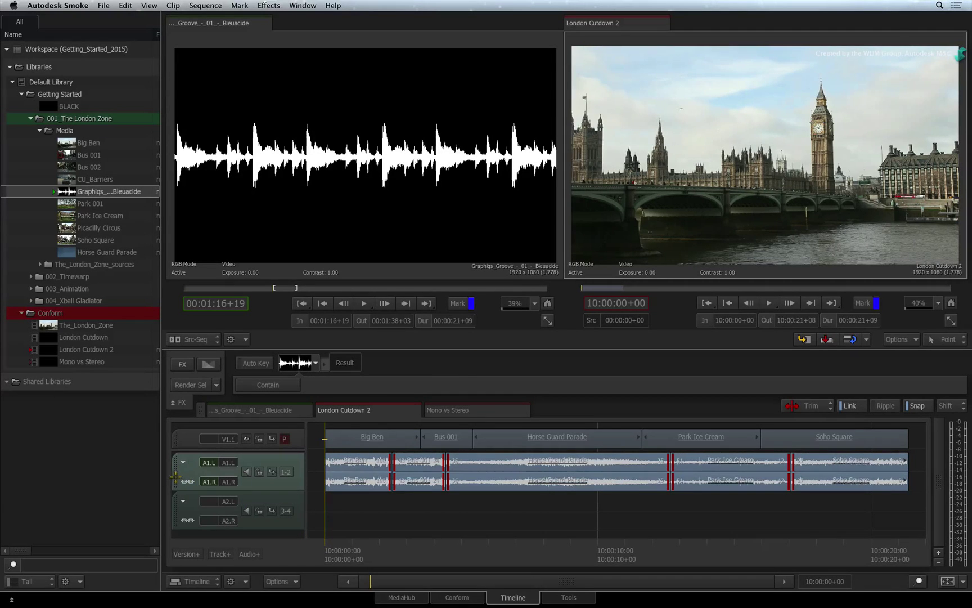
click(176, 511)
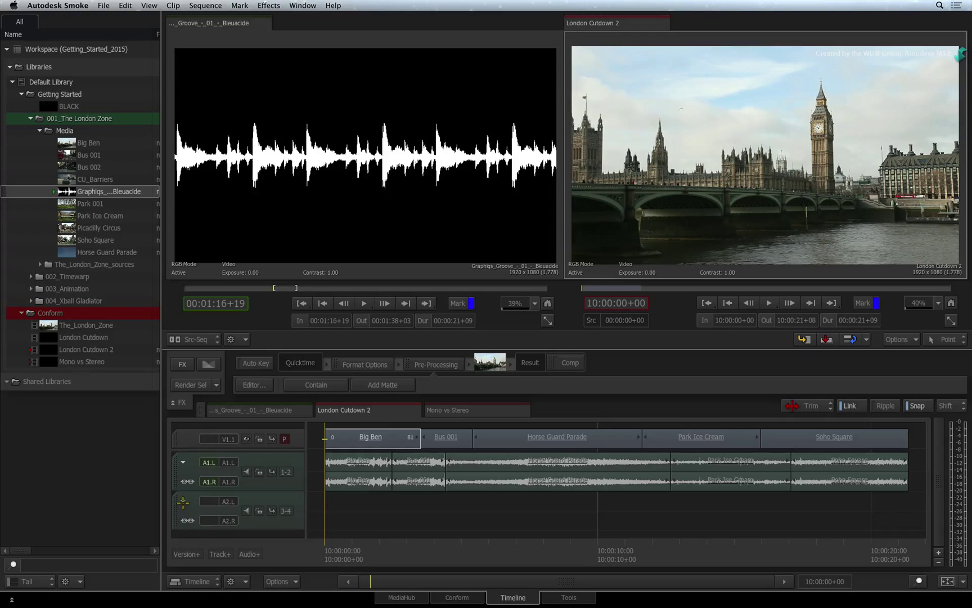
Step: In Select mode, repatch the source A1 audio tab onto the empty A2 track
click(259, 279)
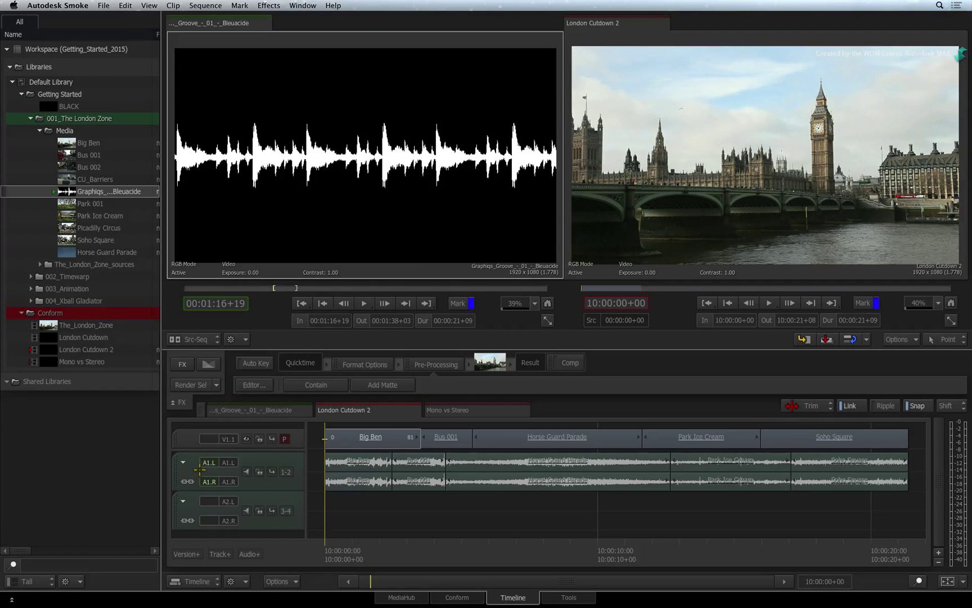
key(s)
drag(208, 462, 207, 502)
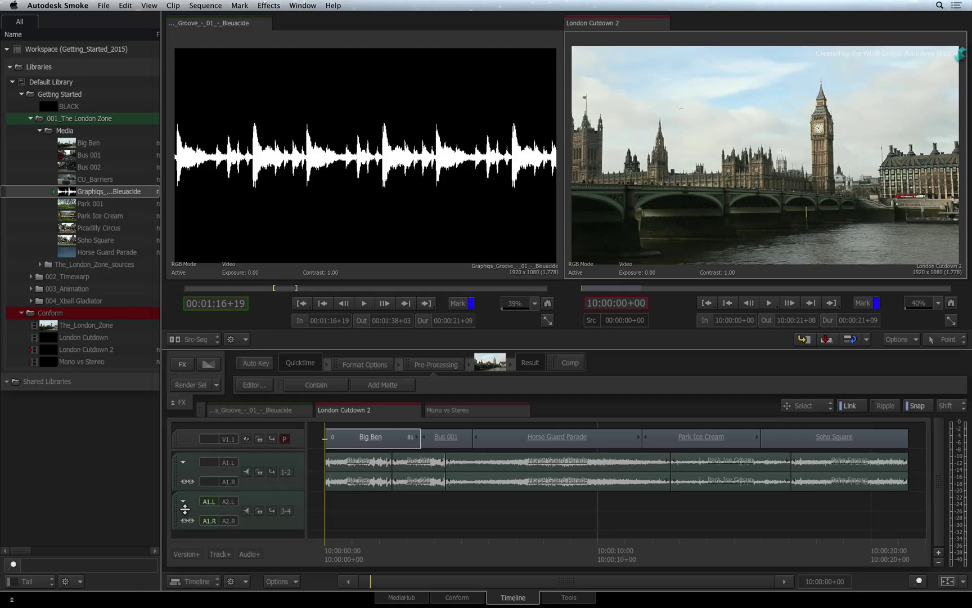
Step: Patch source A1 to track A2, overwrite the Groove music onto it, and review at Park Ice Cream
right_click(201, 506)
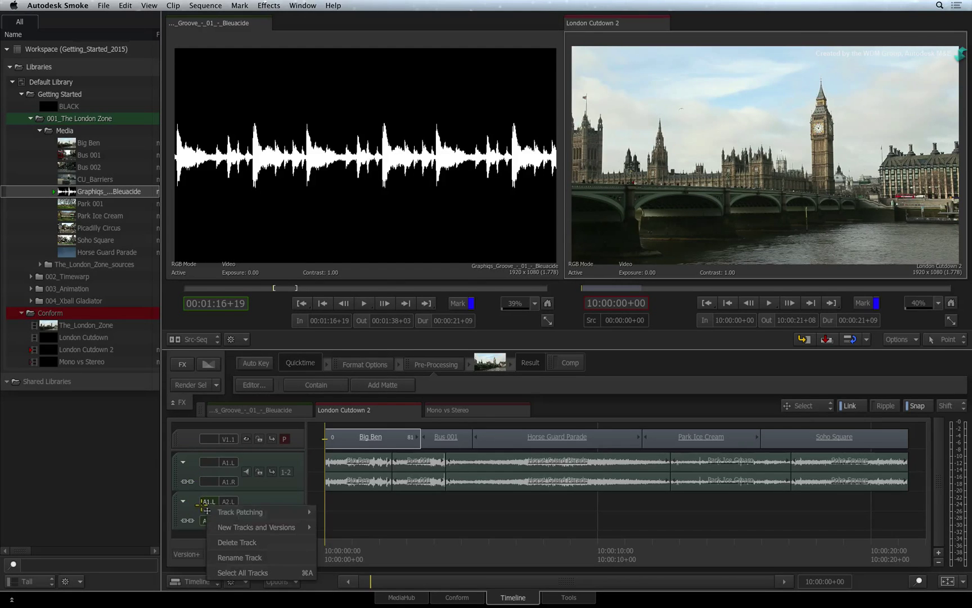
mouse_move(212, 512)
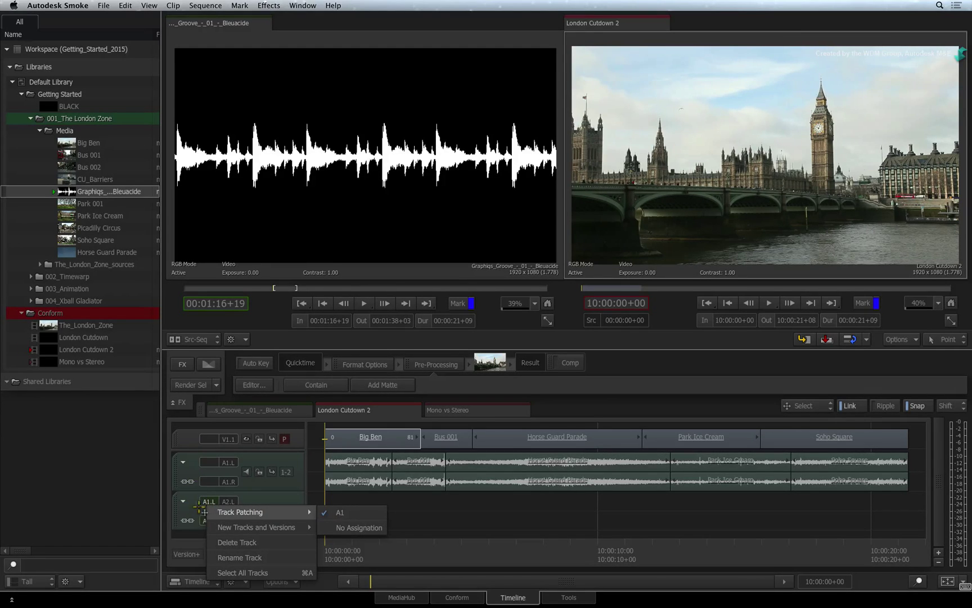
click(181, 510)
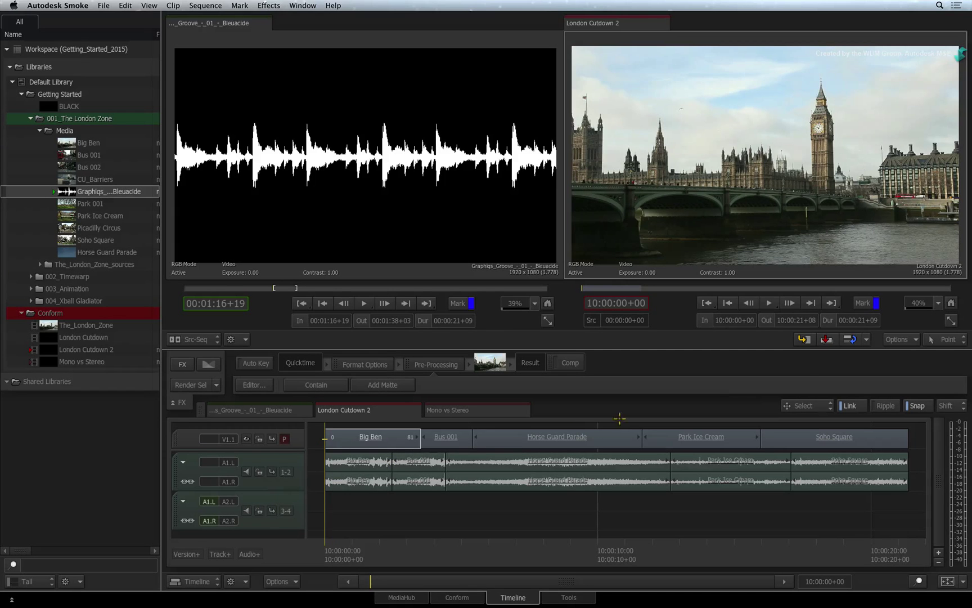
click(826, 339)
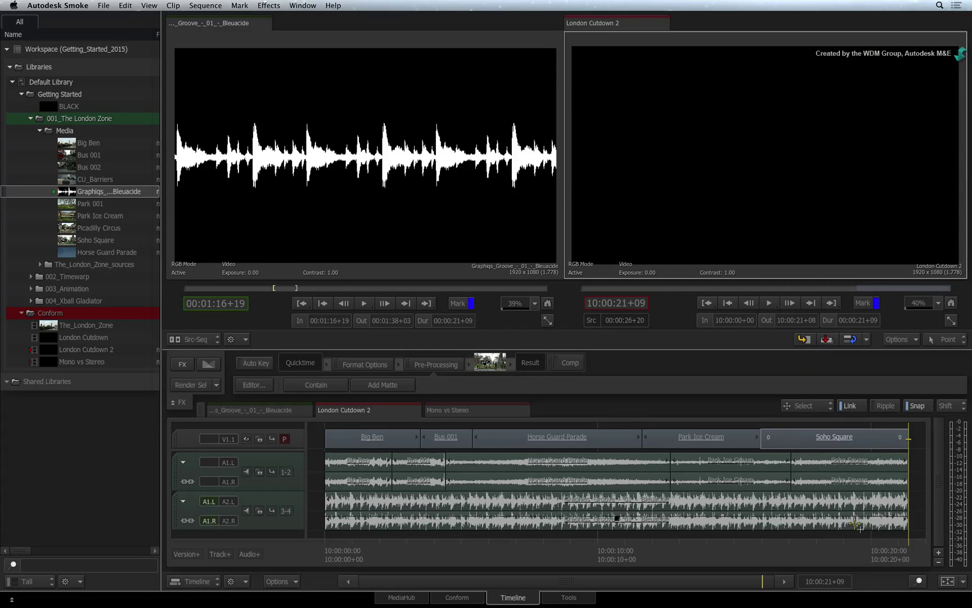
drag(894, 548, 362, 522)
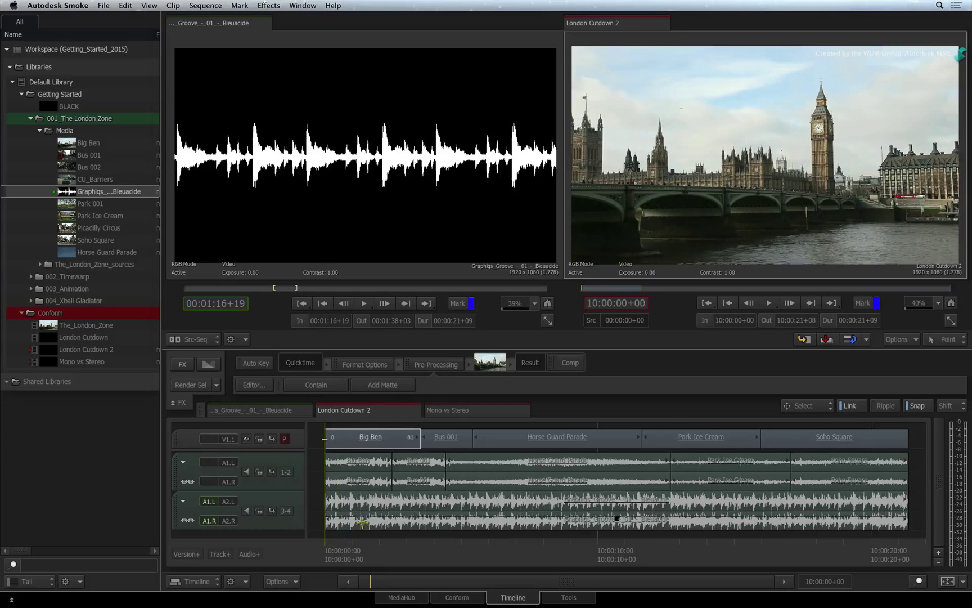
Step: Switch to the Mono vs Stereo sequence and focus the source music clip
click(479, 414)
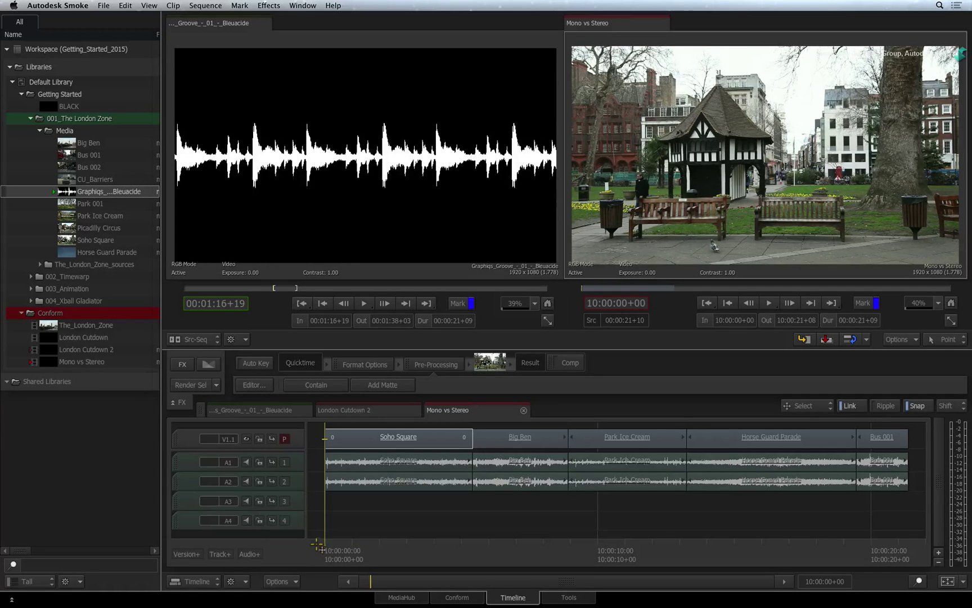
click(314, 234)
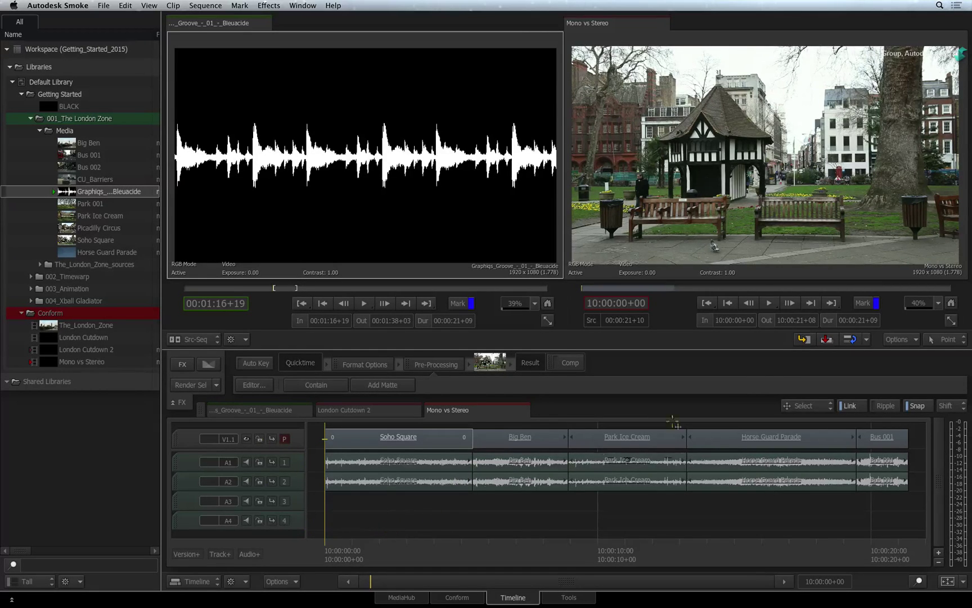
click(825, 339)
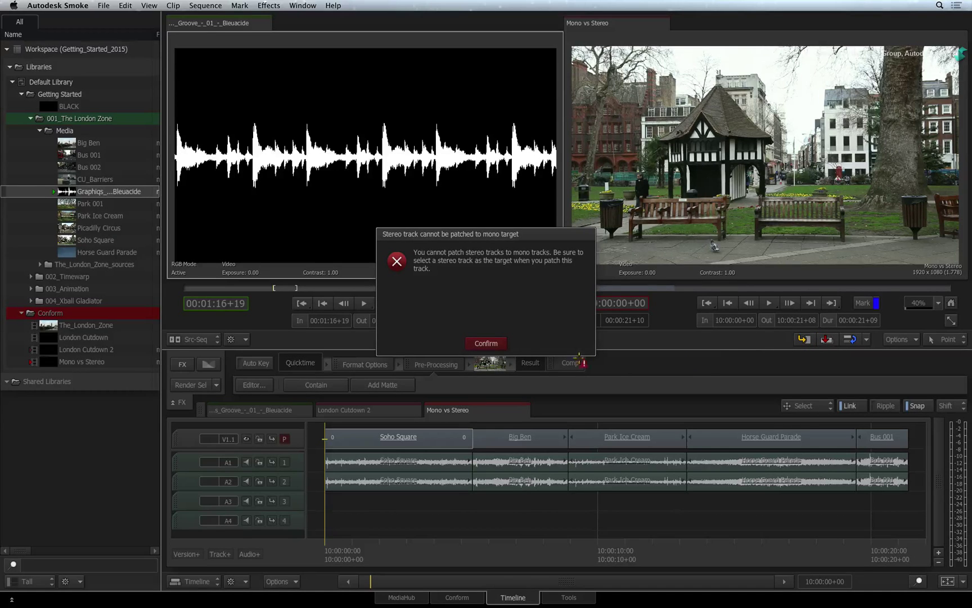
click(496, 343)
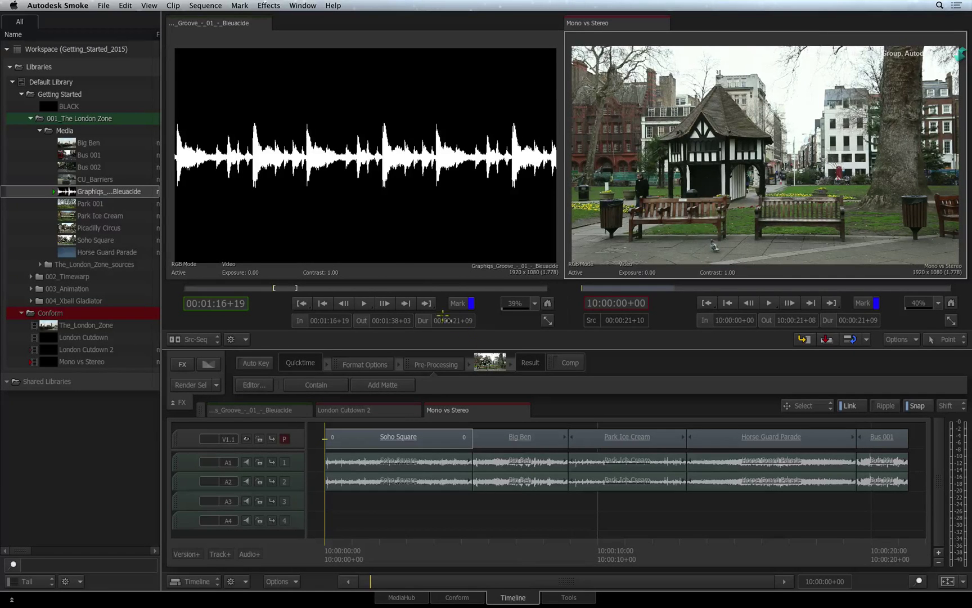
Step: Drop the Groove music clip onto mono tracks A3 and A4 and review at Park Ice Cream
mouse_move(367, 191)
mouse_down()
mouse_move(358, 218)
mouse_move(370, 445)
mouse_move(347, 499)
mouse_move(331, 493)
mouse_up()
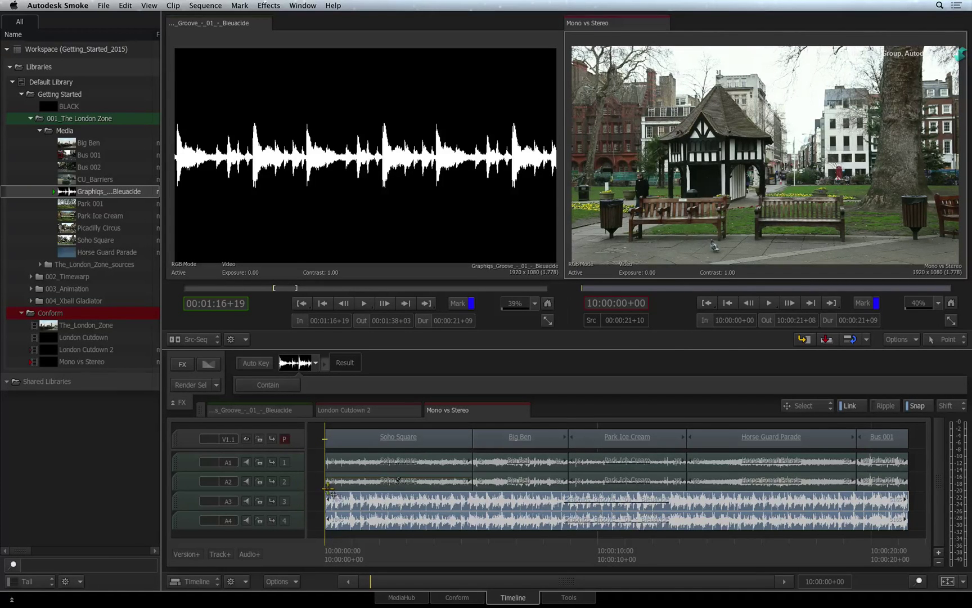
click(326, 489)
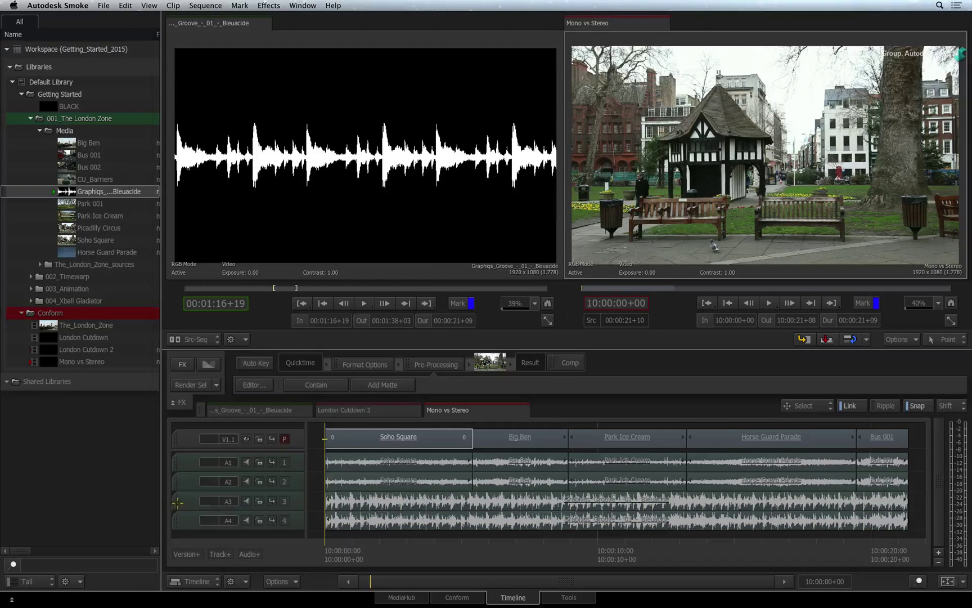
click(182, 501)
click(185, 518)
click(187, 499)
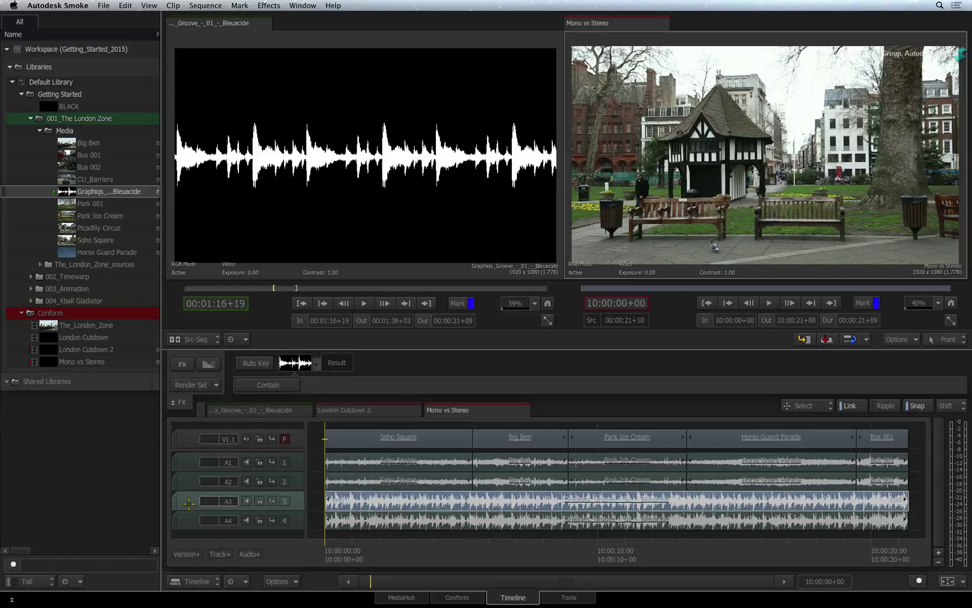
click(198, 505)
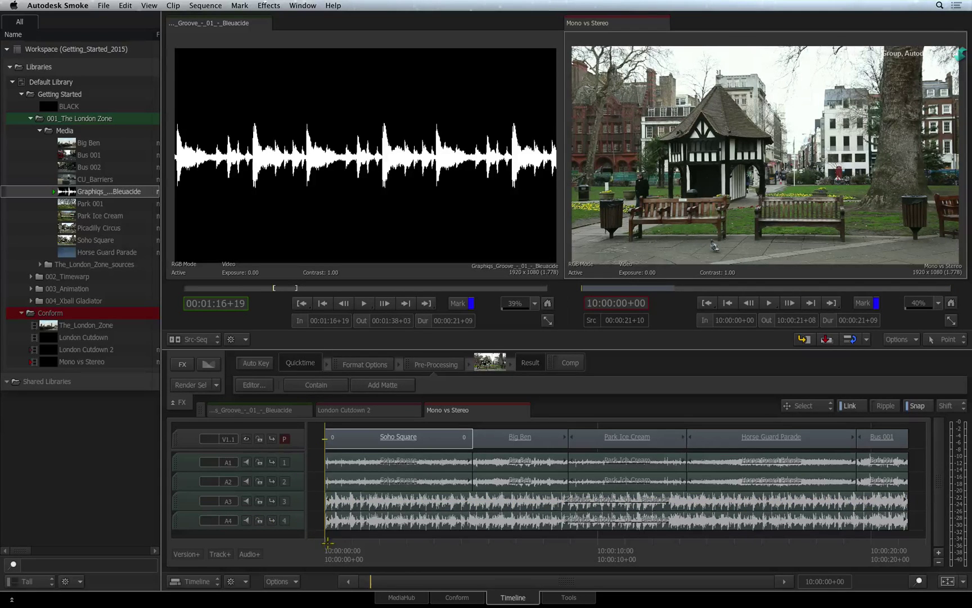
mouse_move(328, 546)
mouse_down()
mouse_move(670, 521)
mouse_move(816, 528)
mouse_move(437, 538)
mouse_move(324, 555)
mouse_up()
Step: Select the A3 and A4 audio tracks to check them, then clear the selection
click(184, 500)
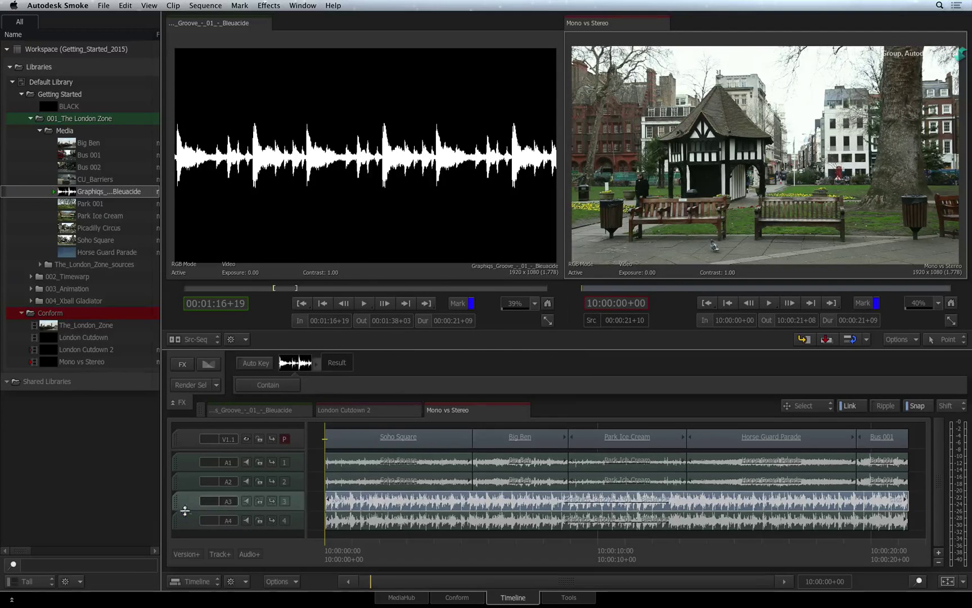
click(186, 519)
click(189, 499)
click(188, 515)
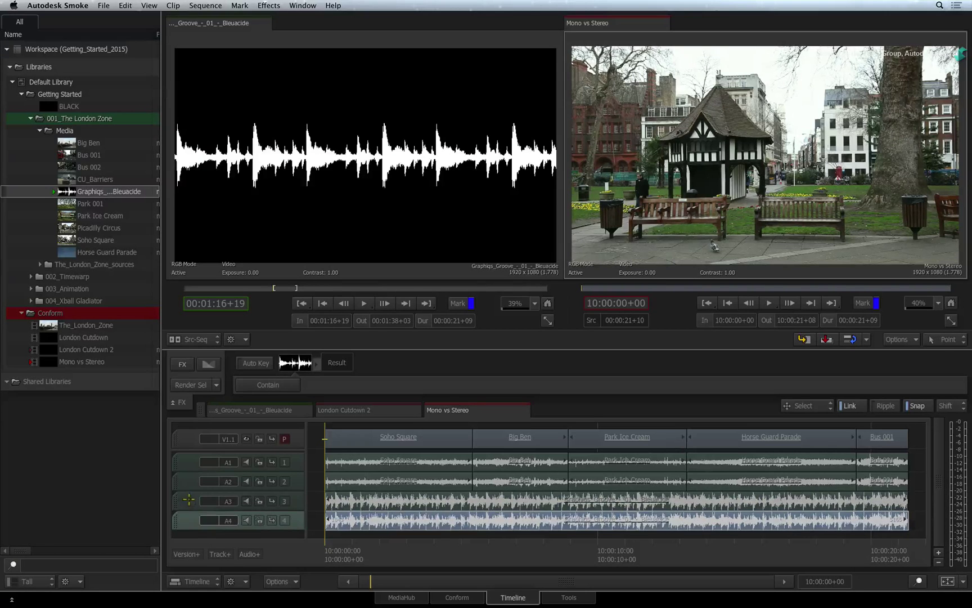
click(188, 501)
click(185, 517)
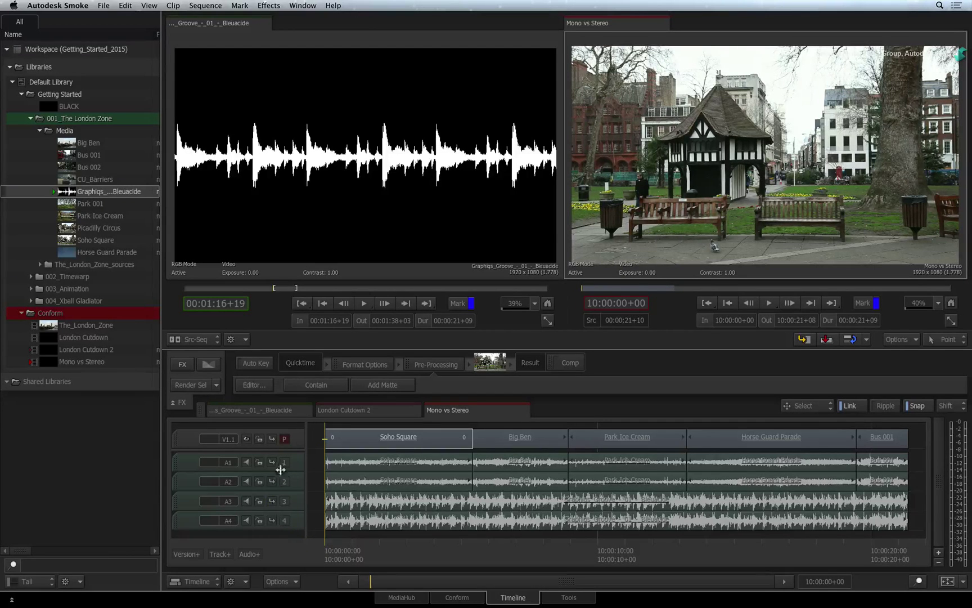
Step: Lock the V1.1 video track, toggling the A1 and A2 locks on and back off
click(259, 438)
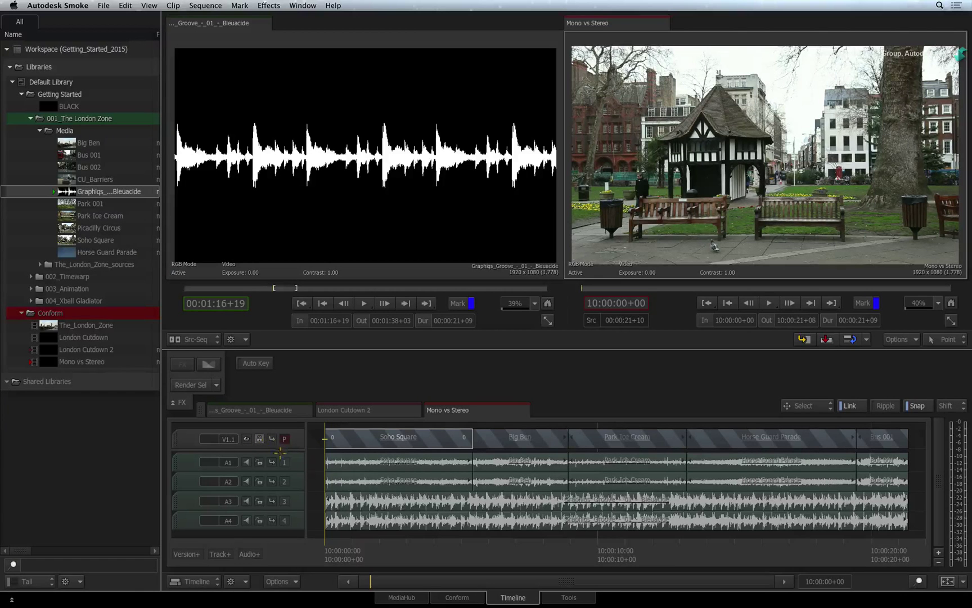
click(259, 461)
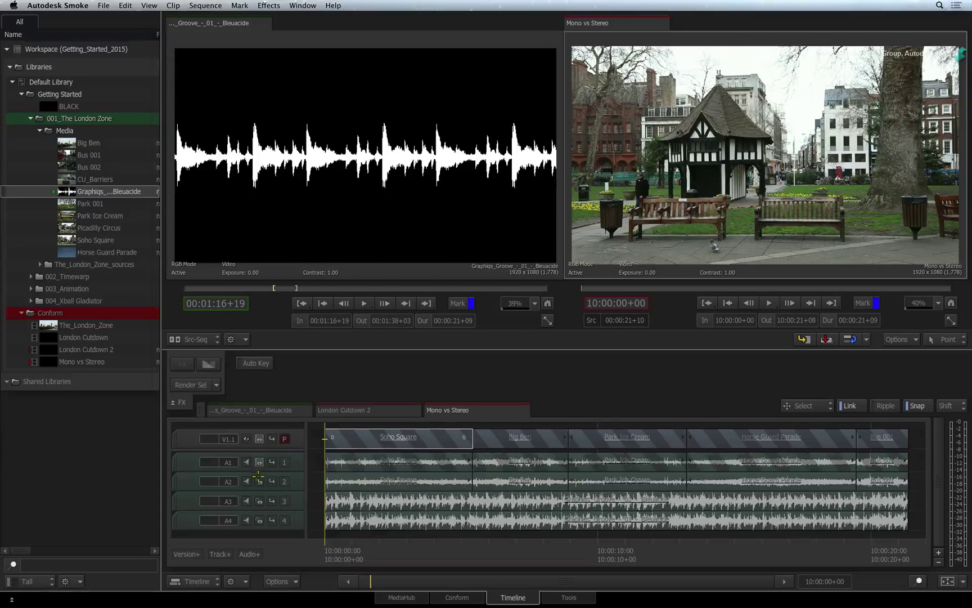
click(259, 481)
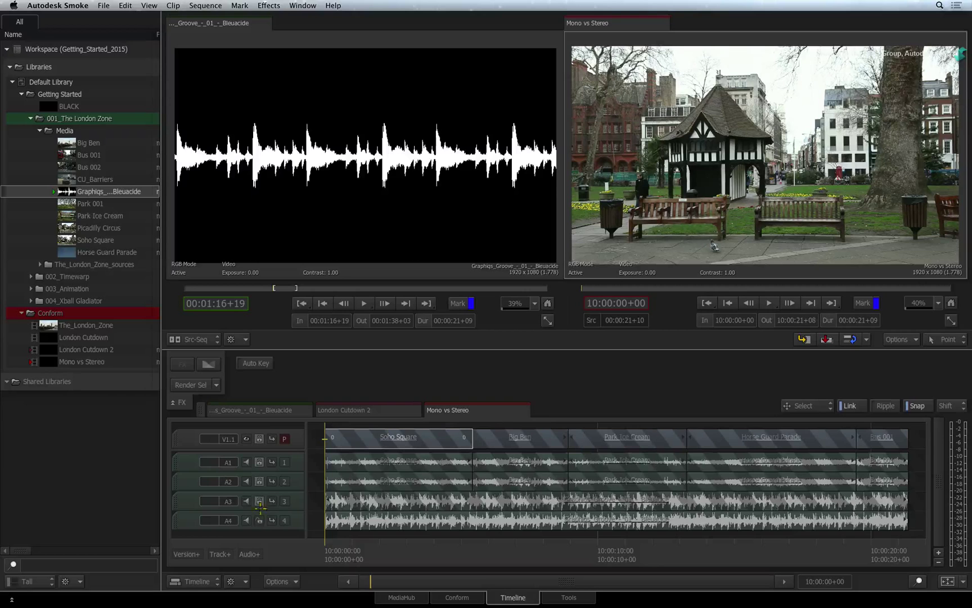
click(258, 481)
click(258, 461)
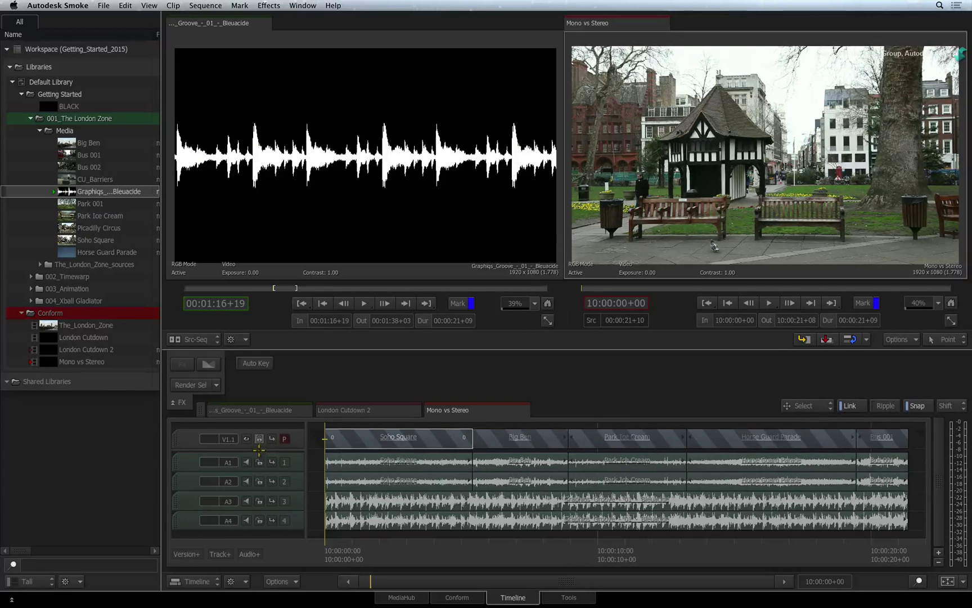